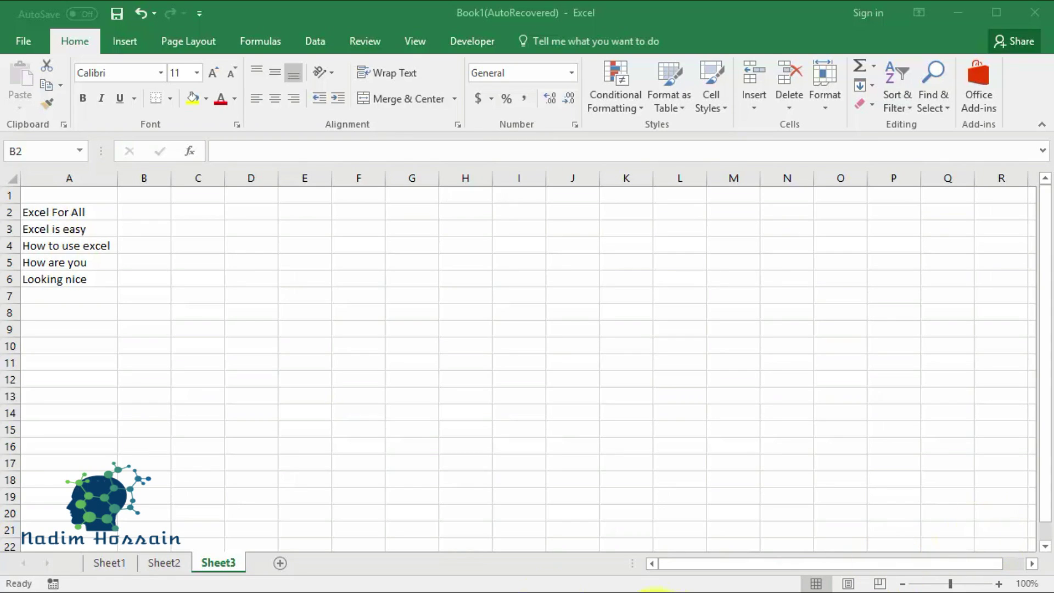
- Enter =FIND("Excel",A2) in cell B2, which returns 1
{"action": "left_click", "coordinate": [151, 209]}
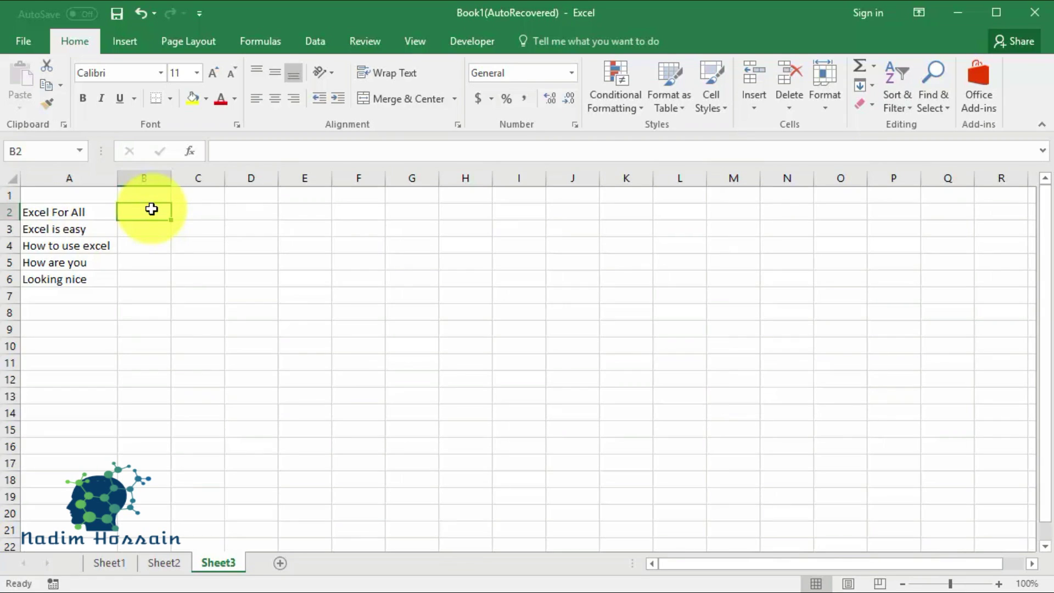
{"action": "type", "text": "="}
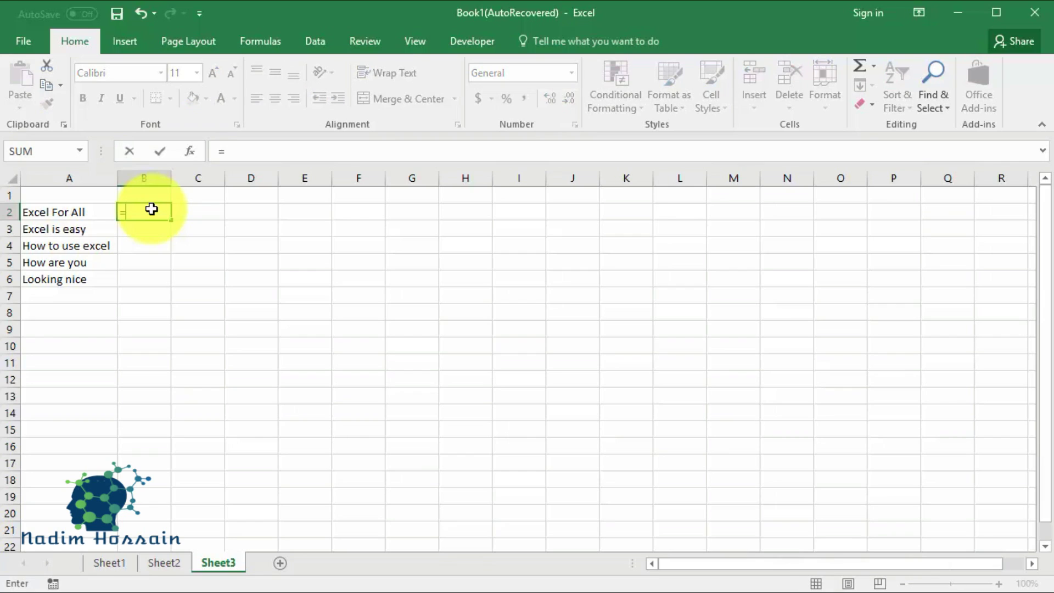
{"action": "type", "text": "fin"}
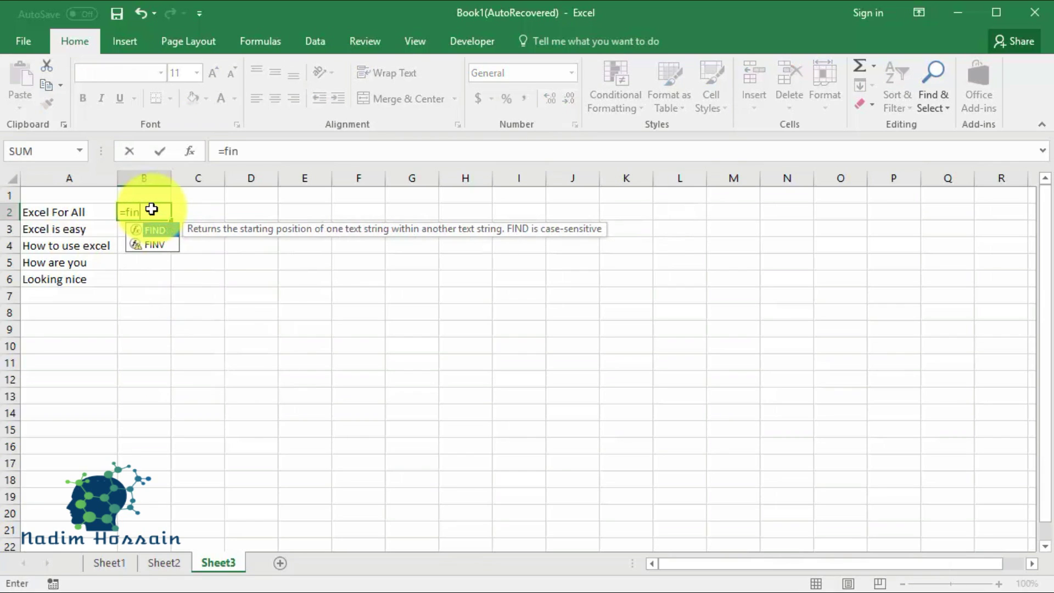
{"action": "type", "text": "d"}
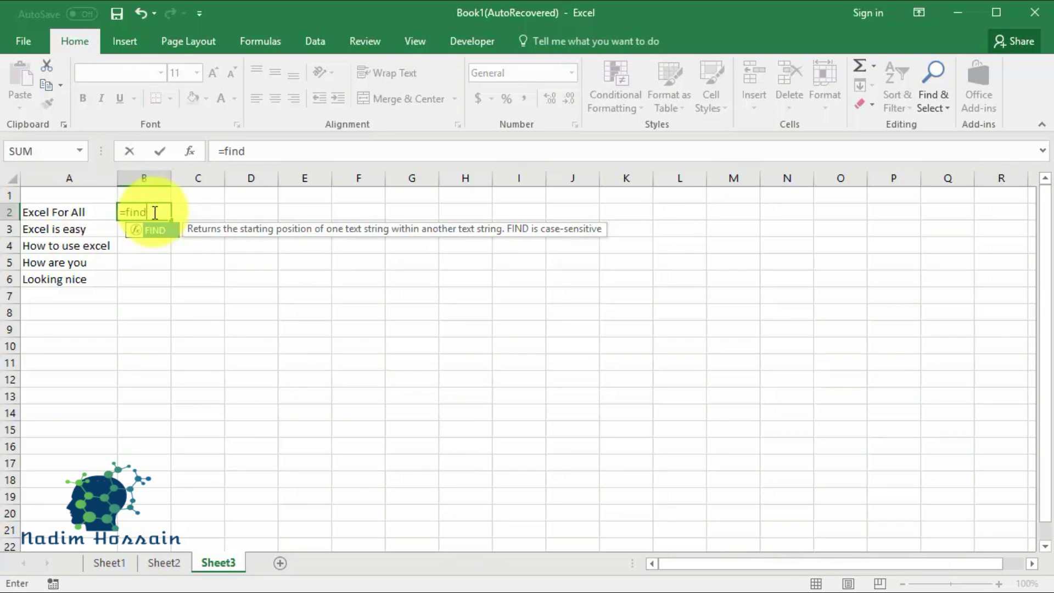
{"action": "double_click", "coordinate": [164, 230]}
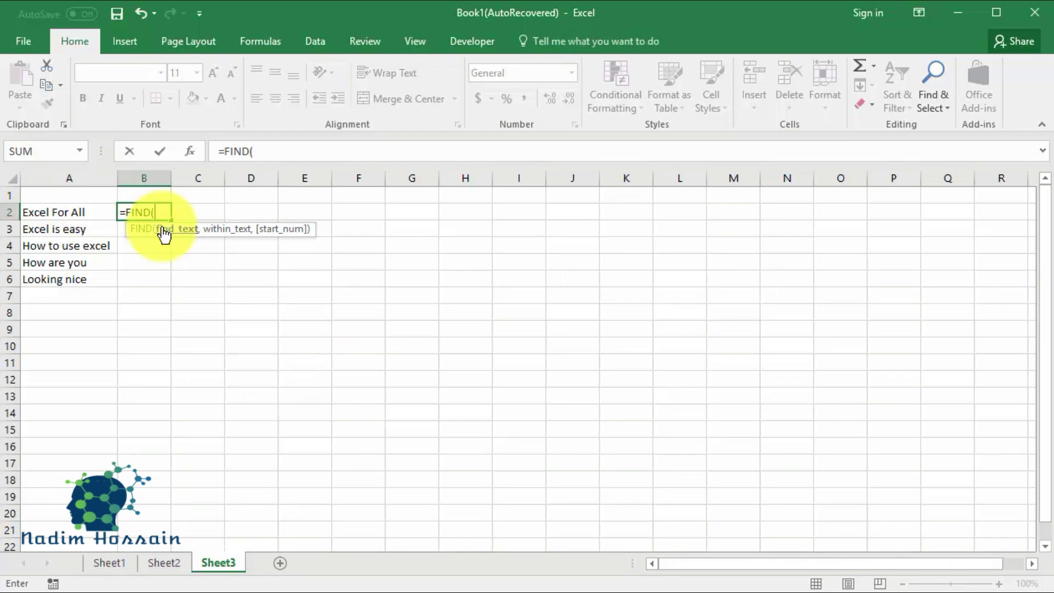
{"action": "type", "text": "\""}
{"action": "type", "text": "E"}
{"action": "type", "text": "xcel\""}
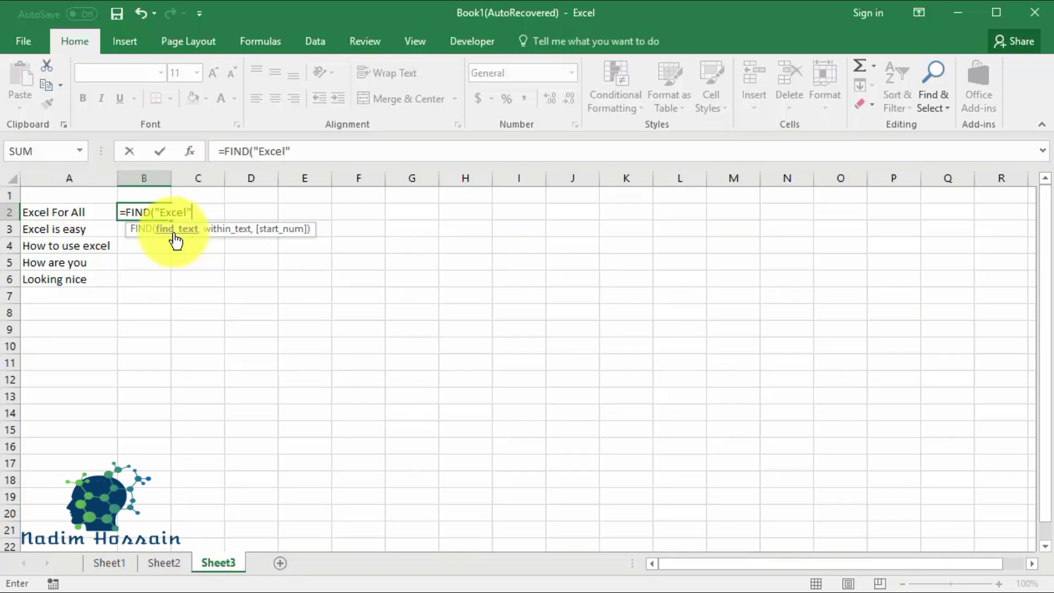
{"action": "type", "text": ","}
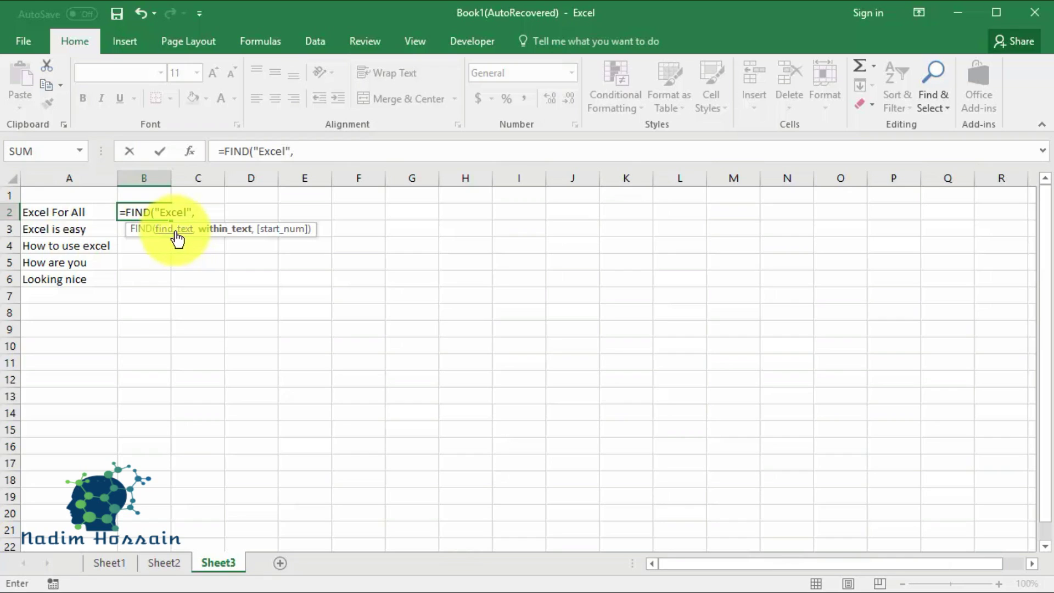
{"action": "left_click", "coordinate": [84, 210]}
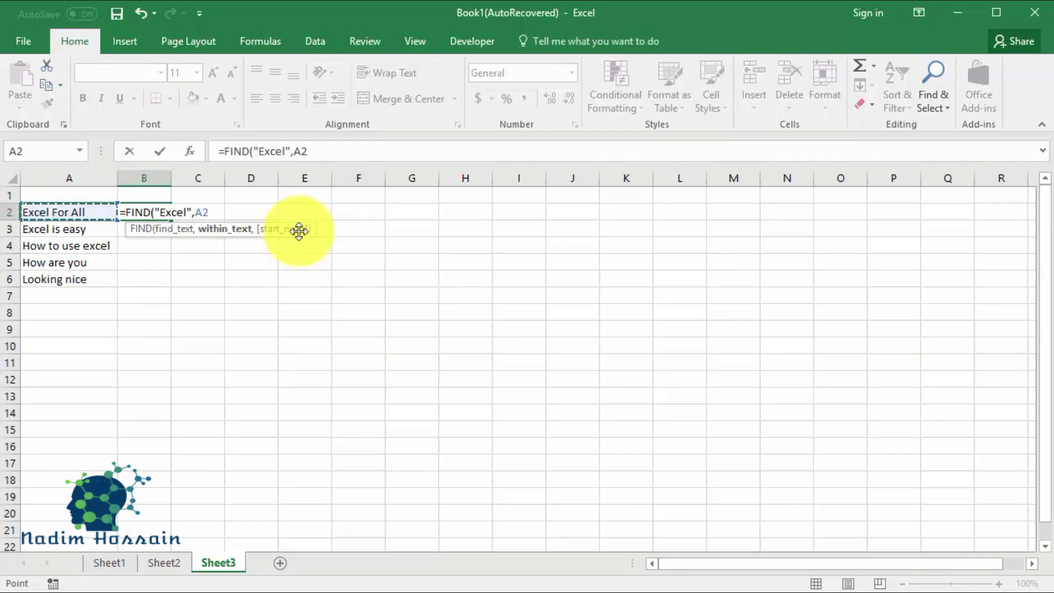
{"action": "key", "text": "Return"}
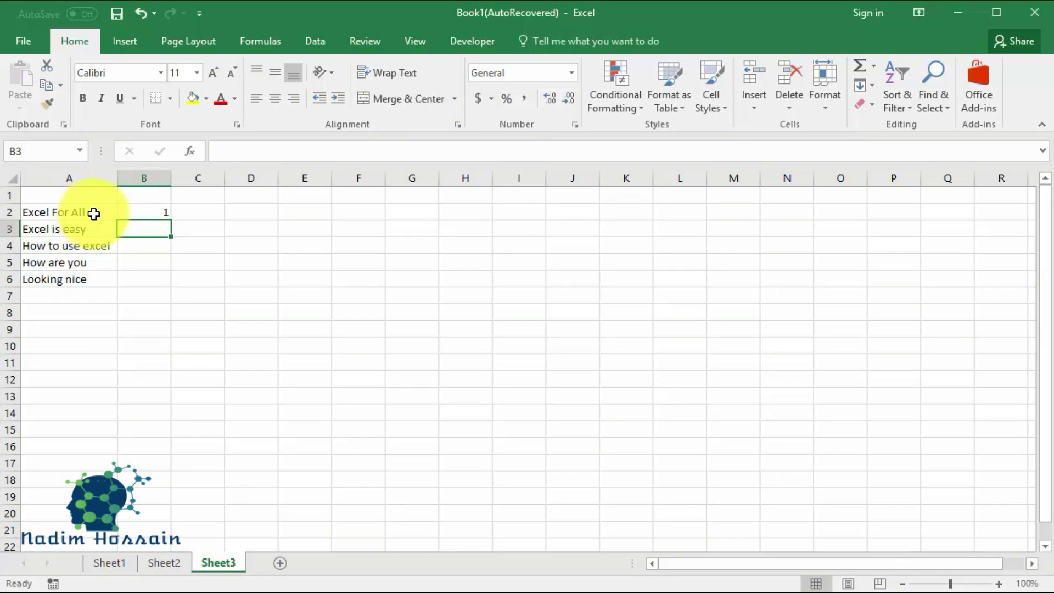
- Fill the B2 FIND formula down to B6 and check the formula in B4
{"action": "left_click", "coordinate": [145, 211]}
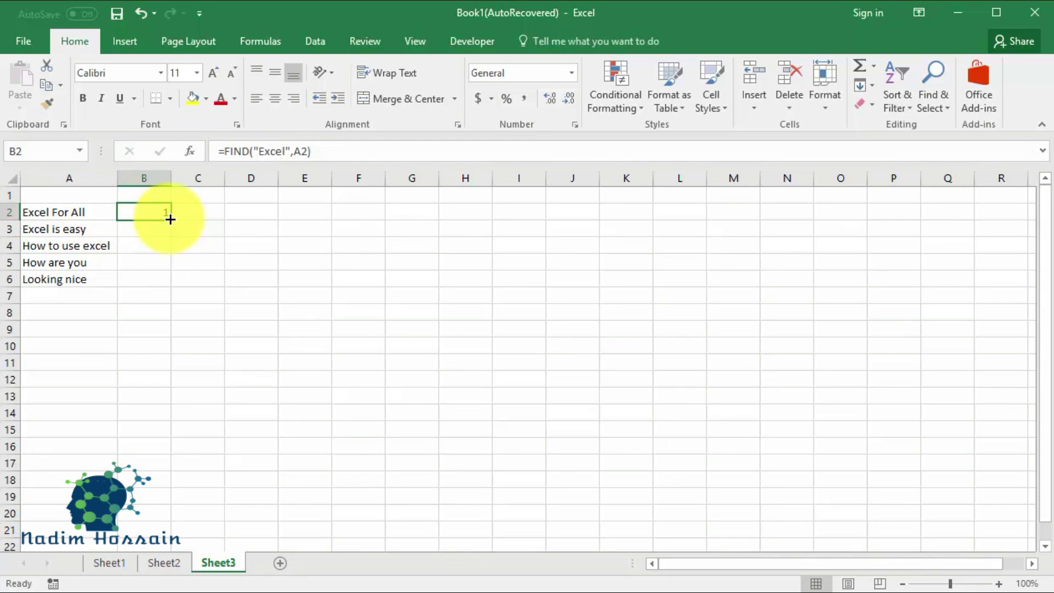
{"action": "double_click", "coordinate": [170, 218]}
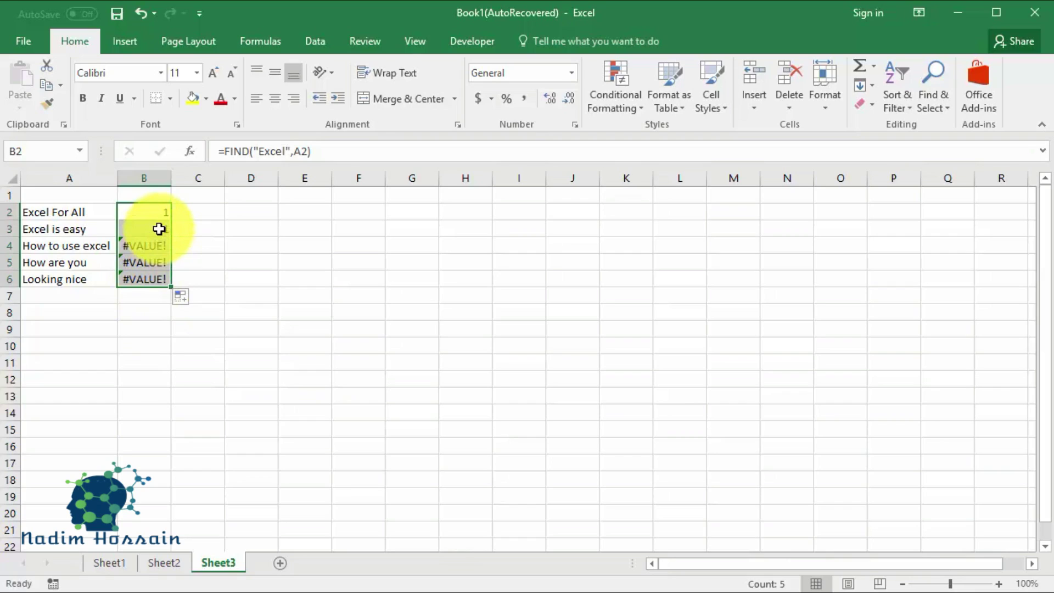
{"action": "left_click", "coordinate": [163, 245]}
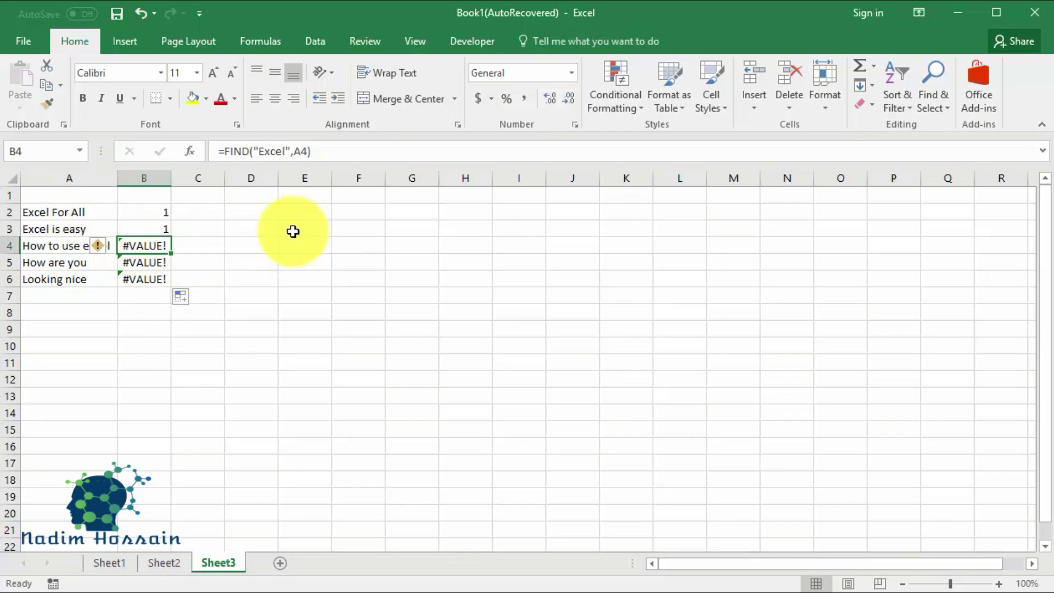
{"action": "left_click", "coordinate": [204, 215]}
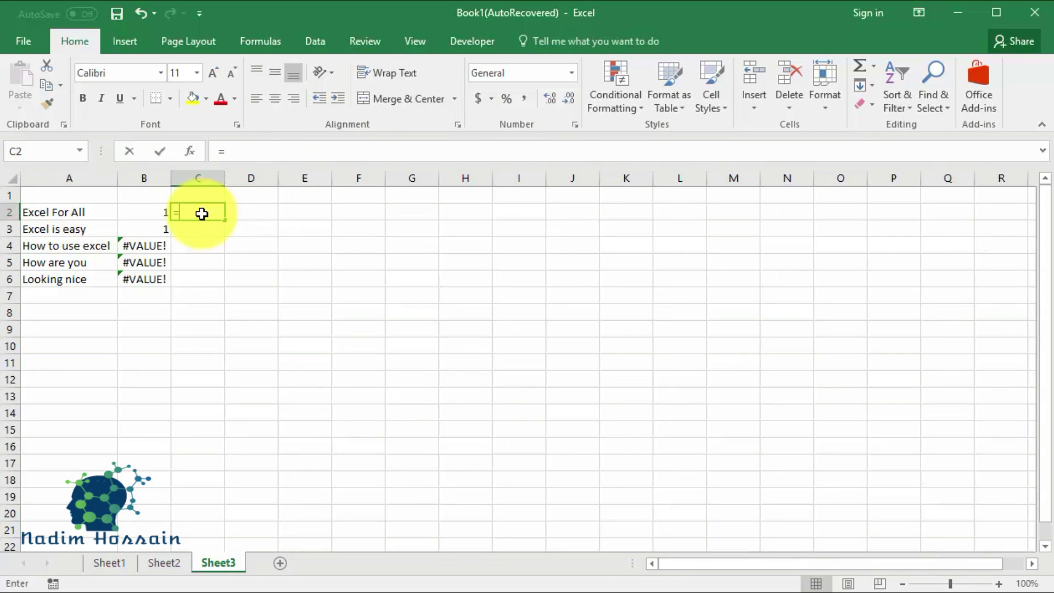
{"action": "type", "text": "="}
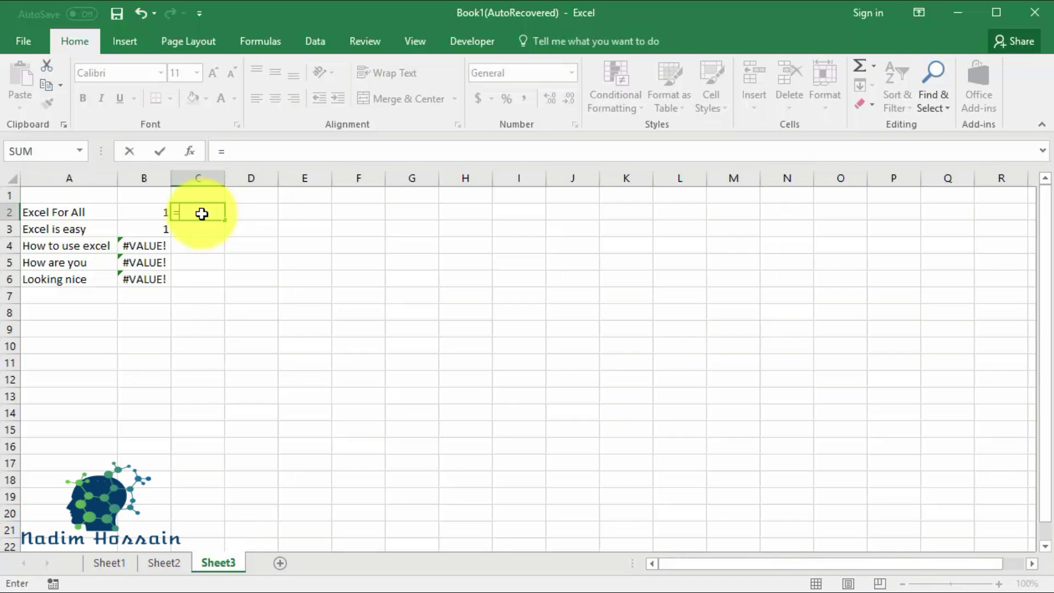
{"action": "type", "text": "is"}
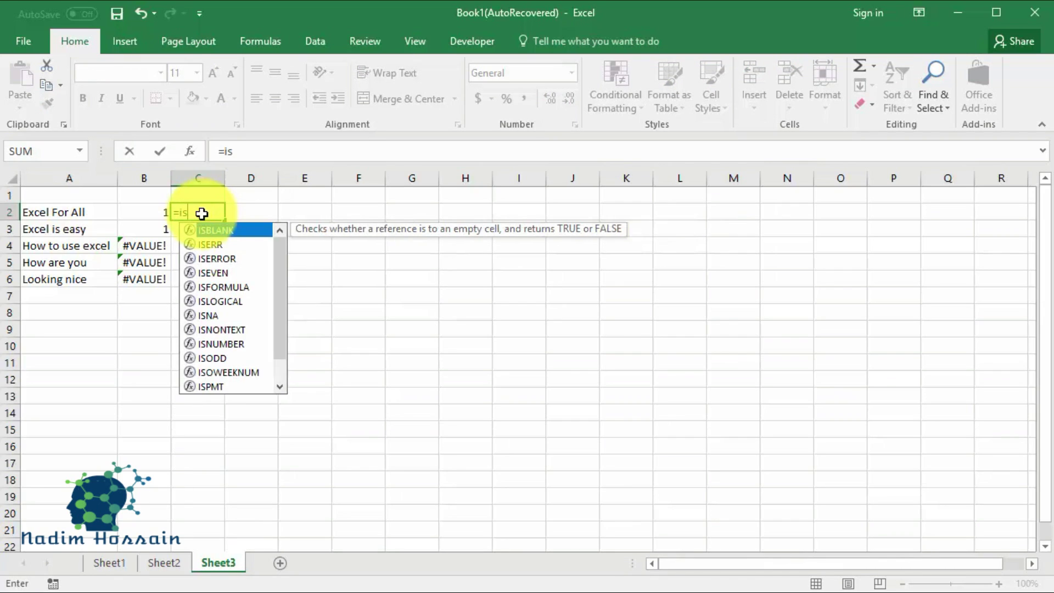
{"action": "type", "text": "nu"}
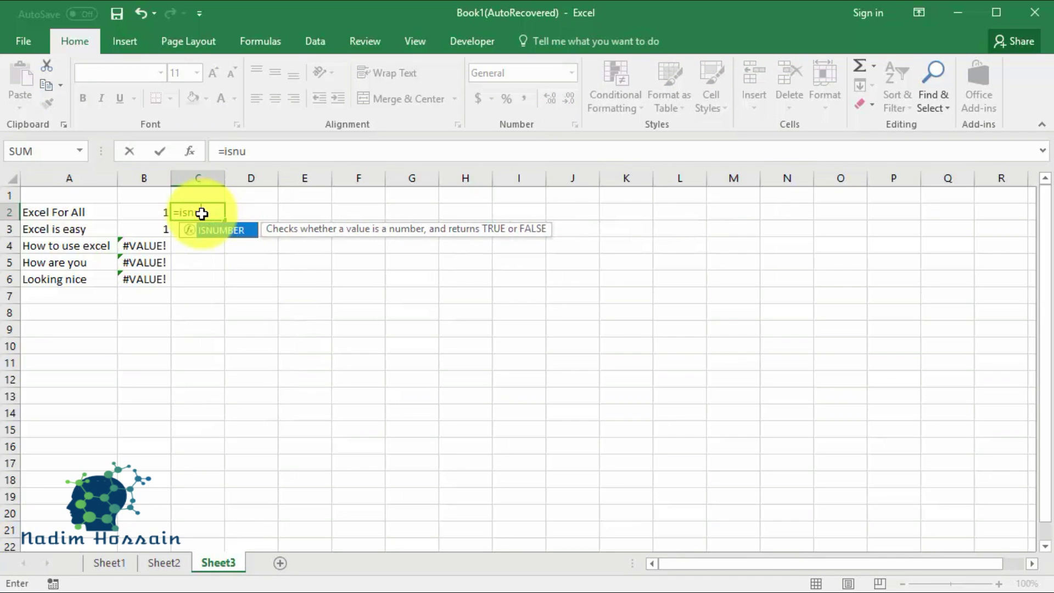
- Enter =ISNUMBER(B2) in C2 and fill it down to C6
{"action": "double_click", "coordinate": [225, 230]}
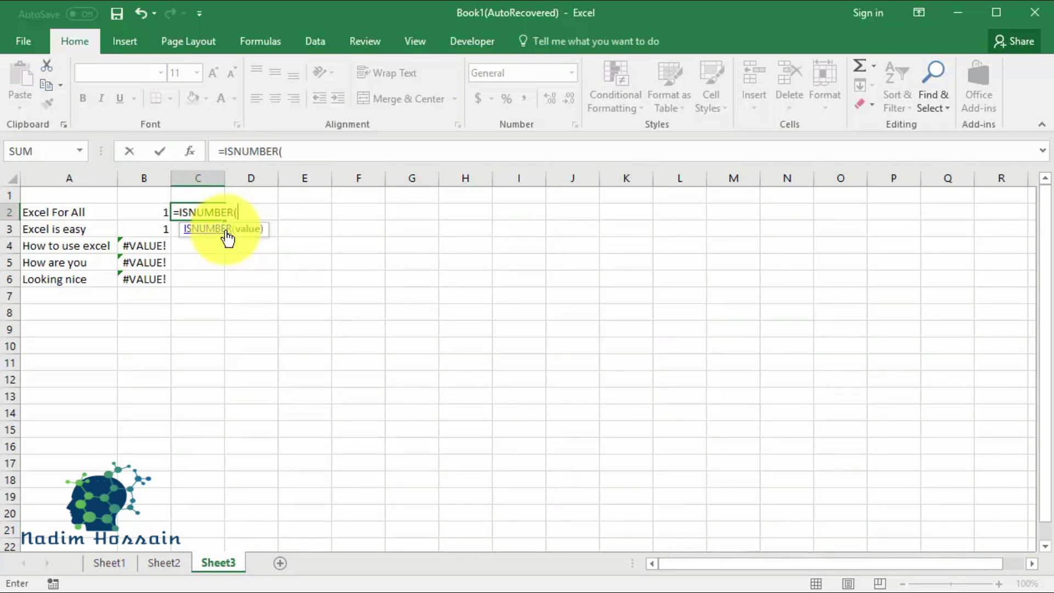
{"action": "left_click", "coordinate": [149, 212]}
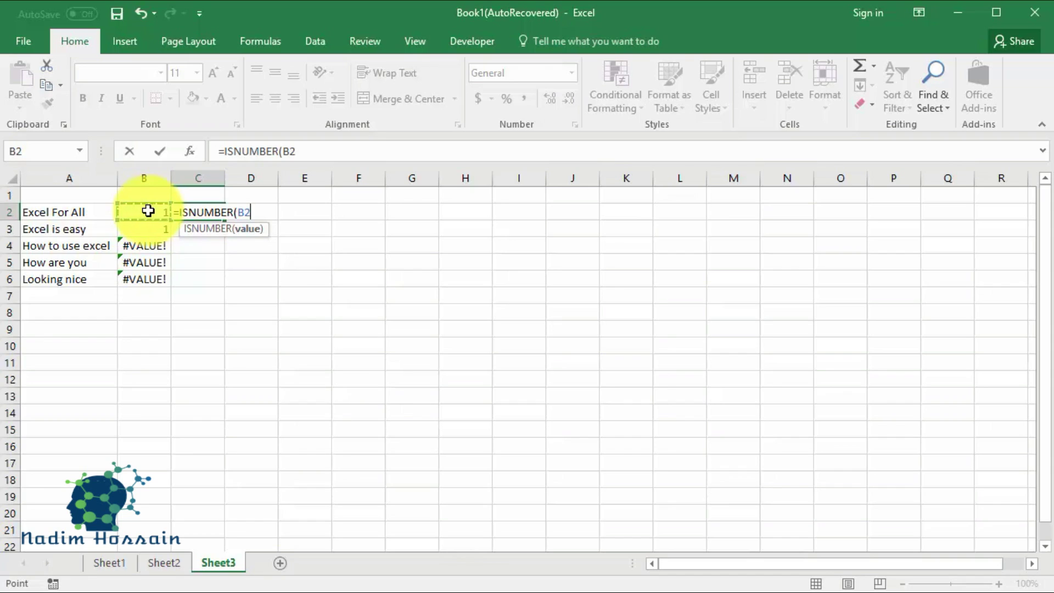
{"action": "type", "text": ")"}
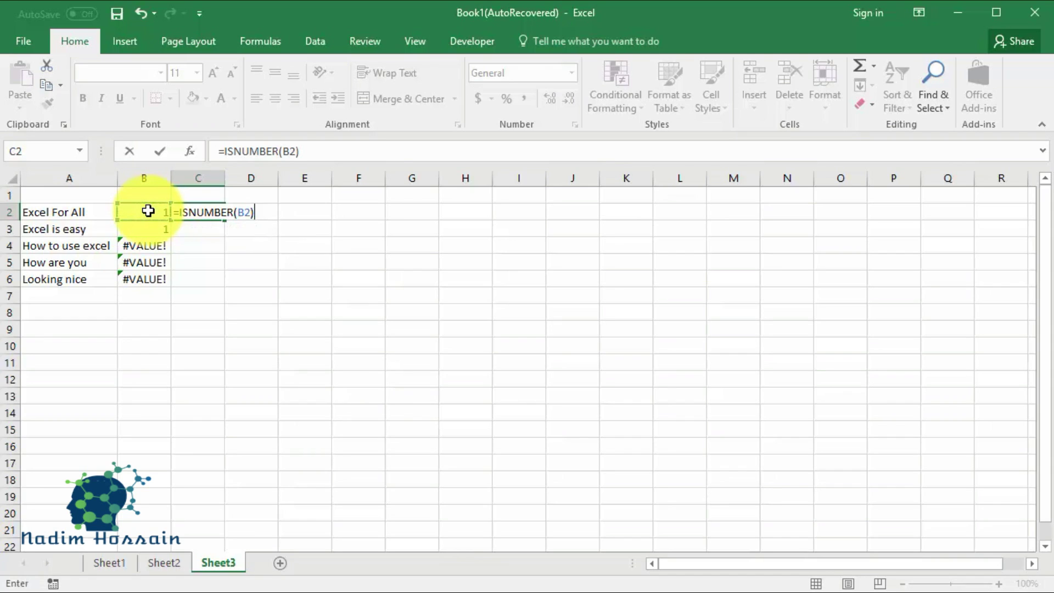
{"action": "key", "text": "Return"}
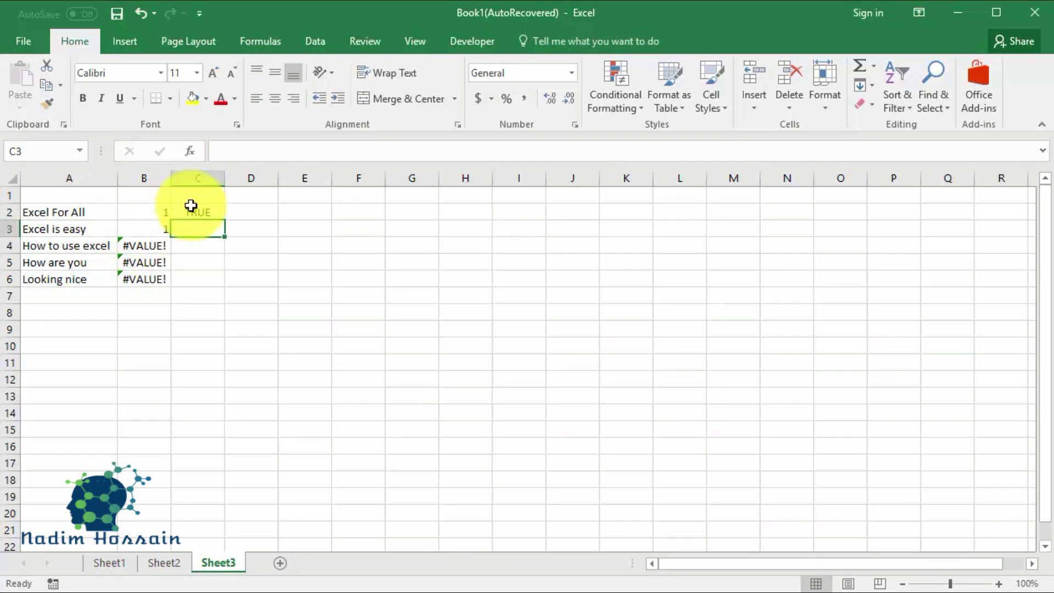
{"action": "left_click", "coordinate": [219, 215]}
{"action": "double_click", "coordinate": [226, 220]}
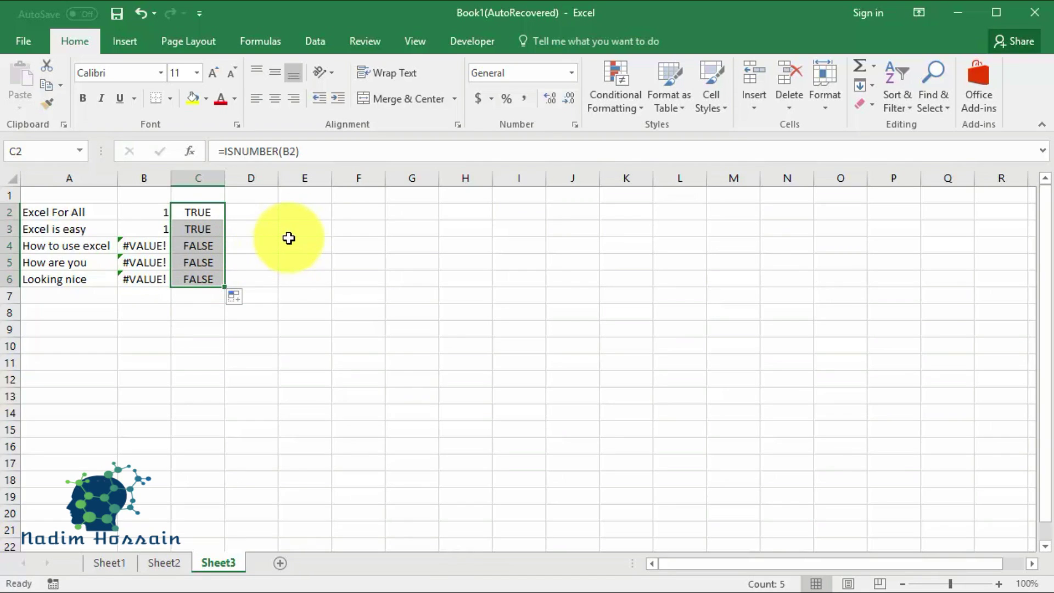
- Enter =IF(C2,"Yes","No") in cell D2, which shows Yes
{"action": "left_click", "coordinate": [254, 211]}
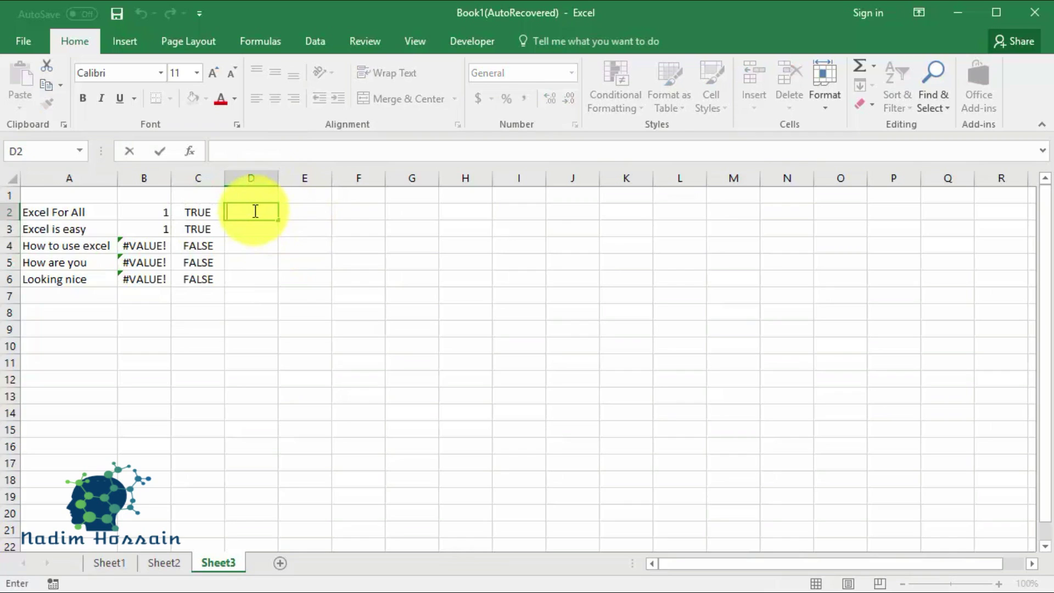
{"action": "type", "text": "=i"}
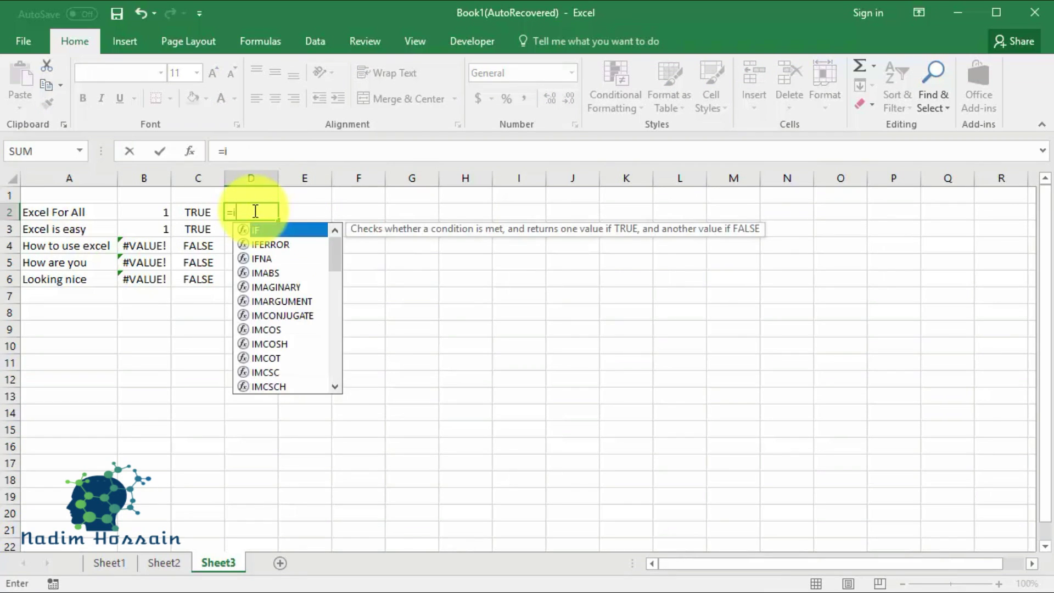
{"action": "type", "text": "f"}
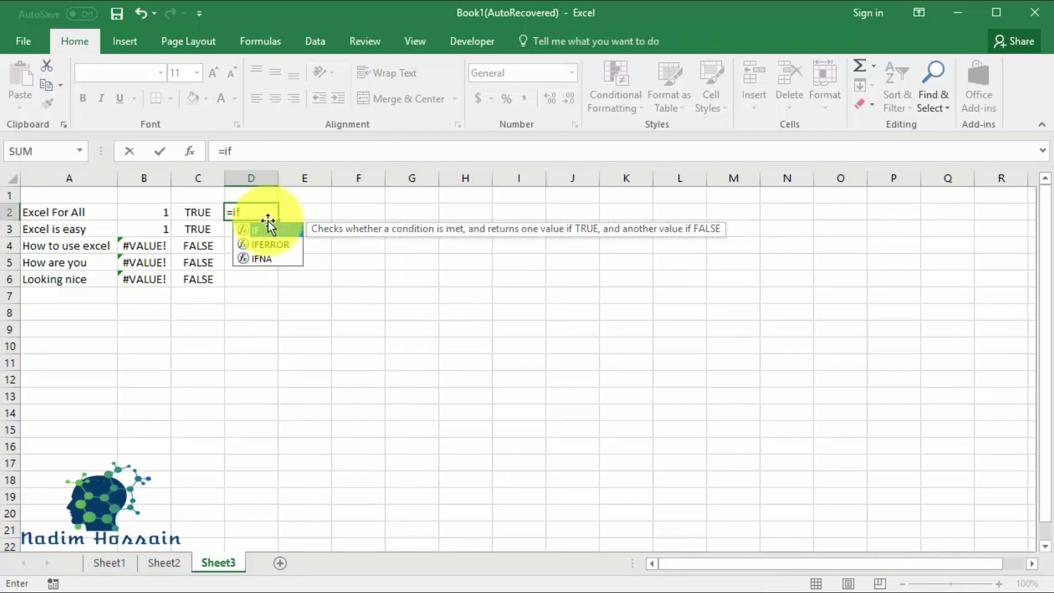
{"action": "double_click", "coordinate": [268, 228]}
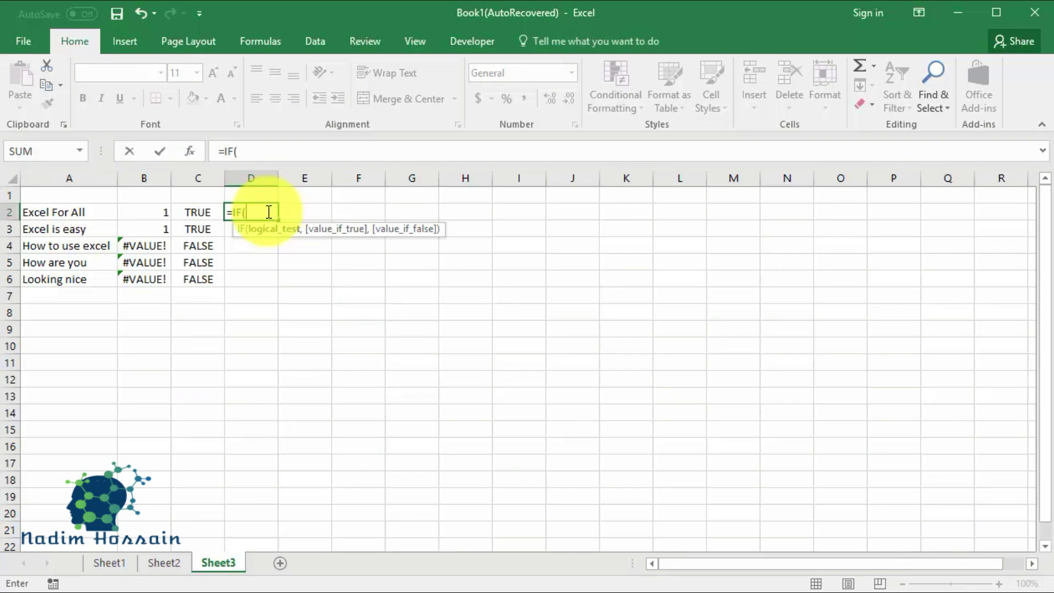
{"action": "left_click", "coordinate": [185, 212]}
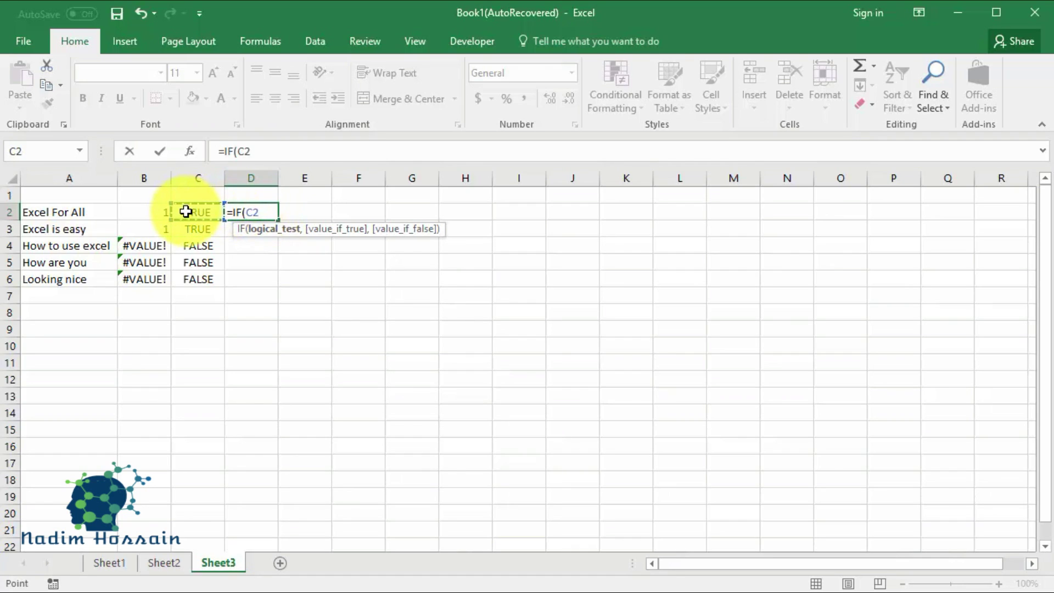
{"action": "type", "text": ","}
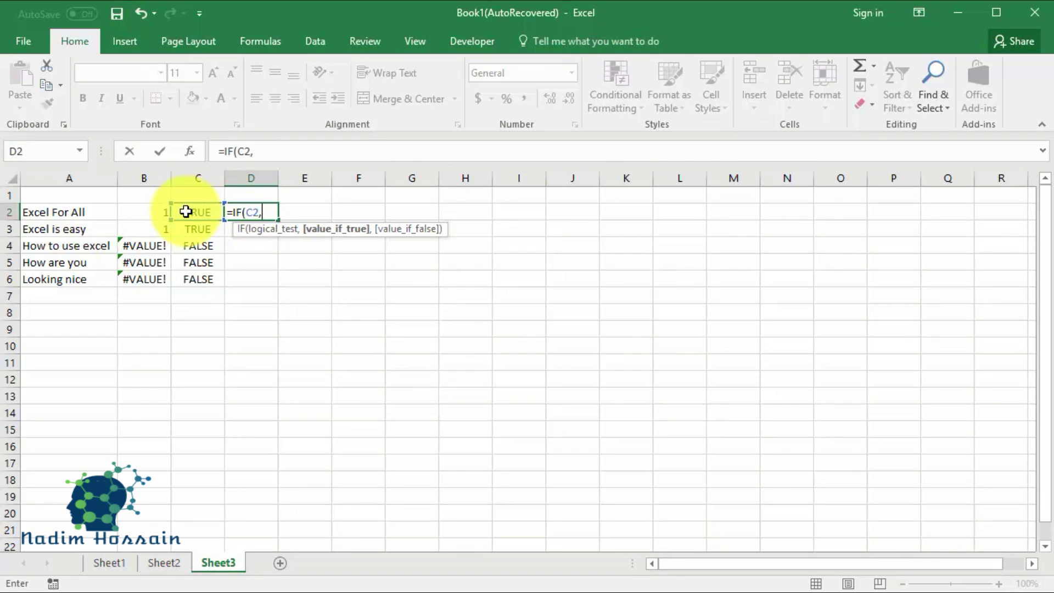
{"action": "type", "text": "\"Yes"}
{"action": "type", "text": "\""}
{"action": "type", "text": ","}
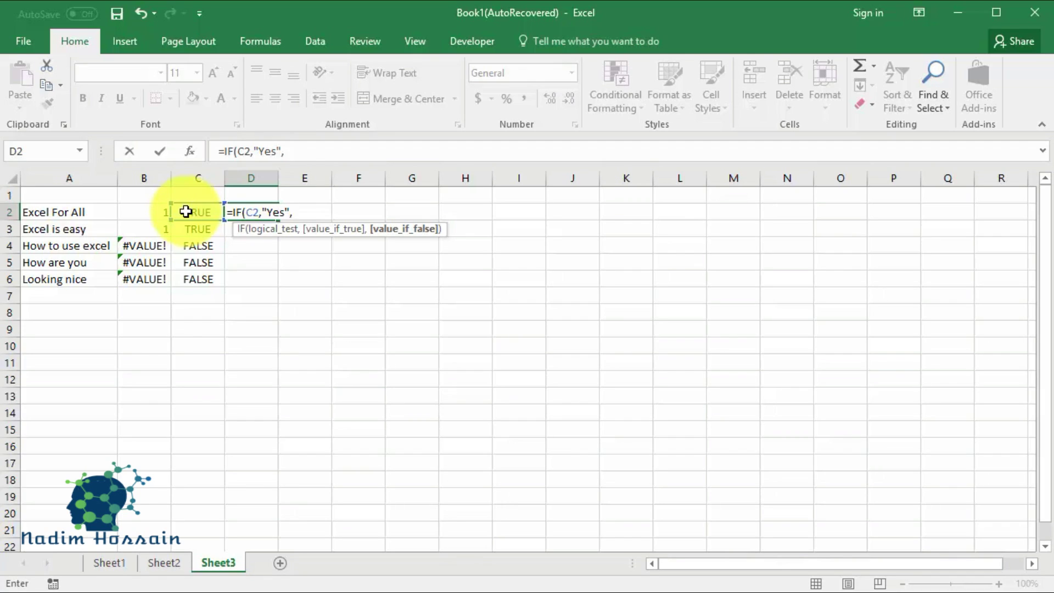
{"action": "type", "text": "\""}
{"action": "type", "text": "No\""}
{"action": "type", "text": ")"}
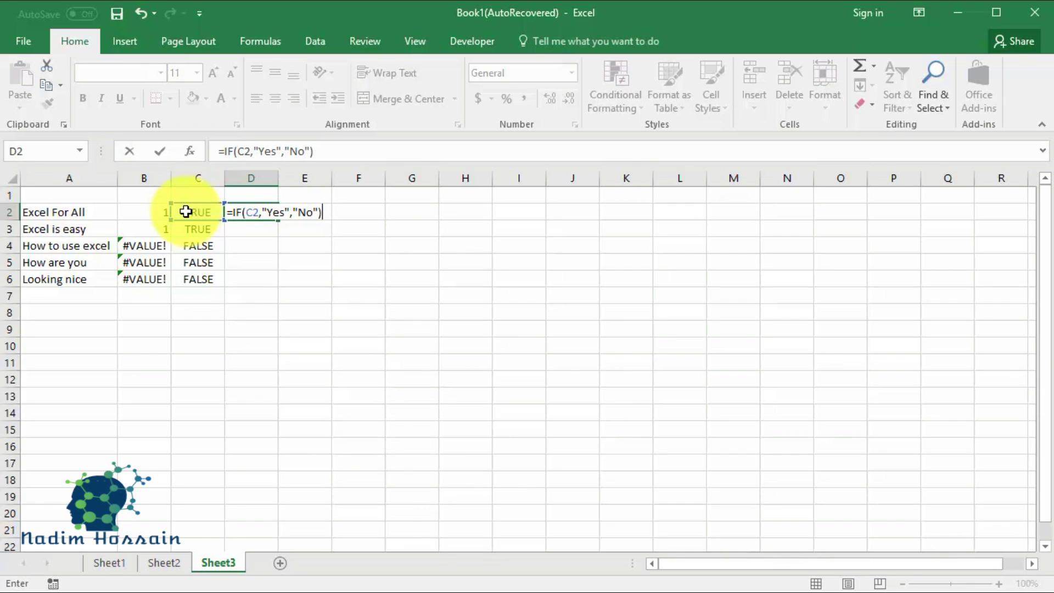
{"action": "key", "text": "Return"}
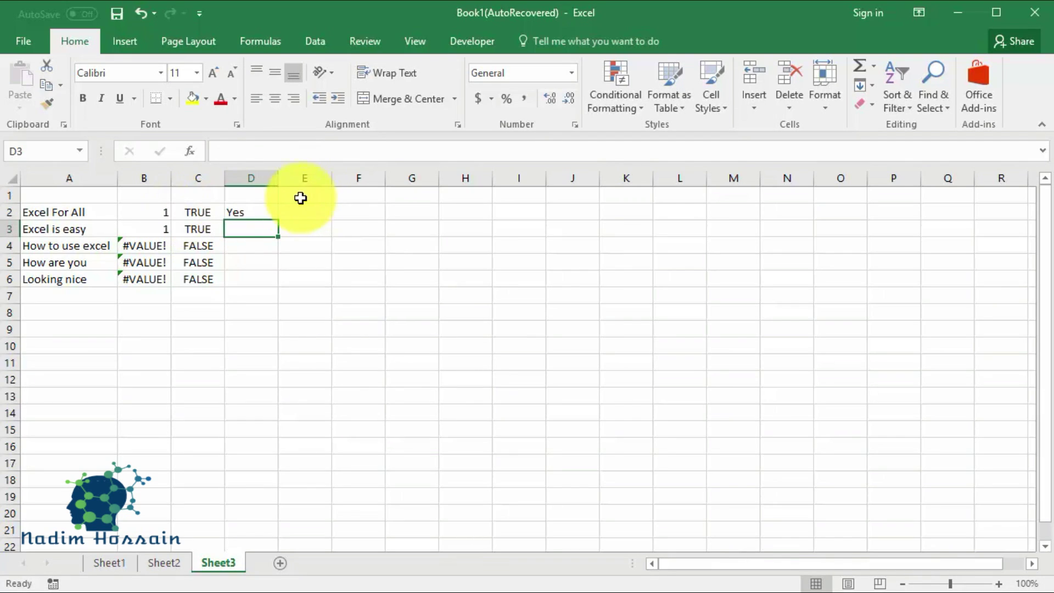
- Fill the D2 IF formula down through D6
{"action": "left_click", "coordinate": [267, 212]}
{"action": "double_click", "coordinate": [278, 222]}
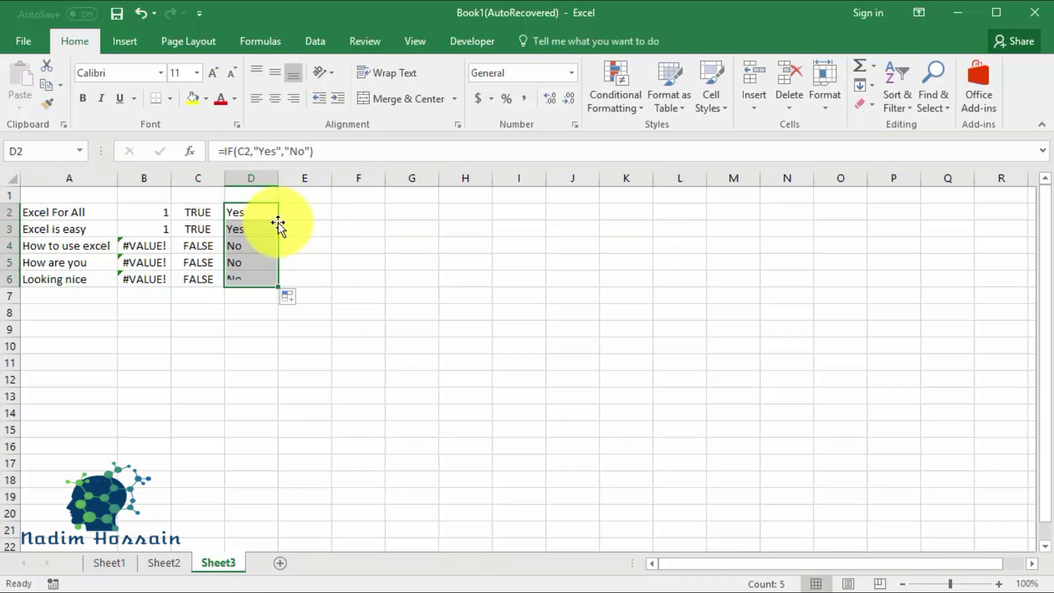